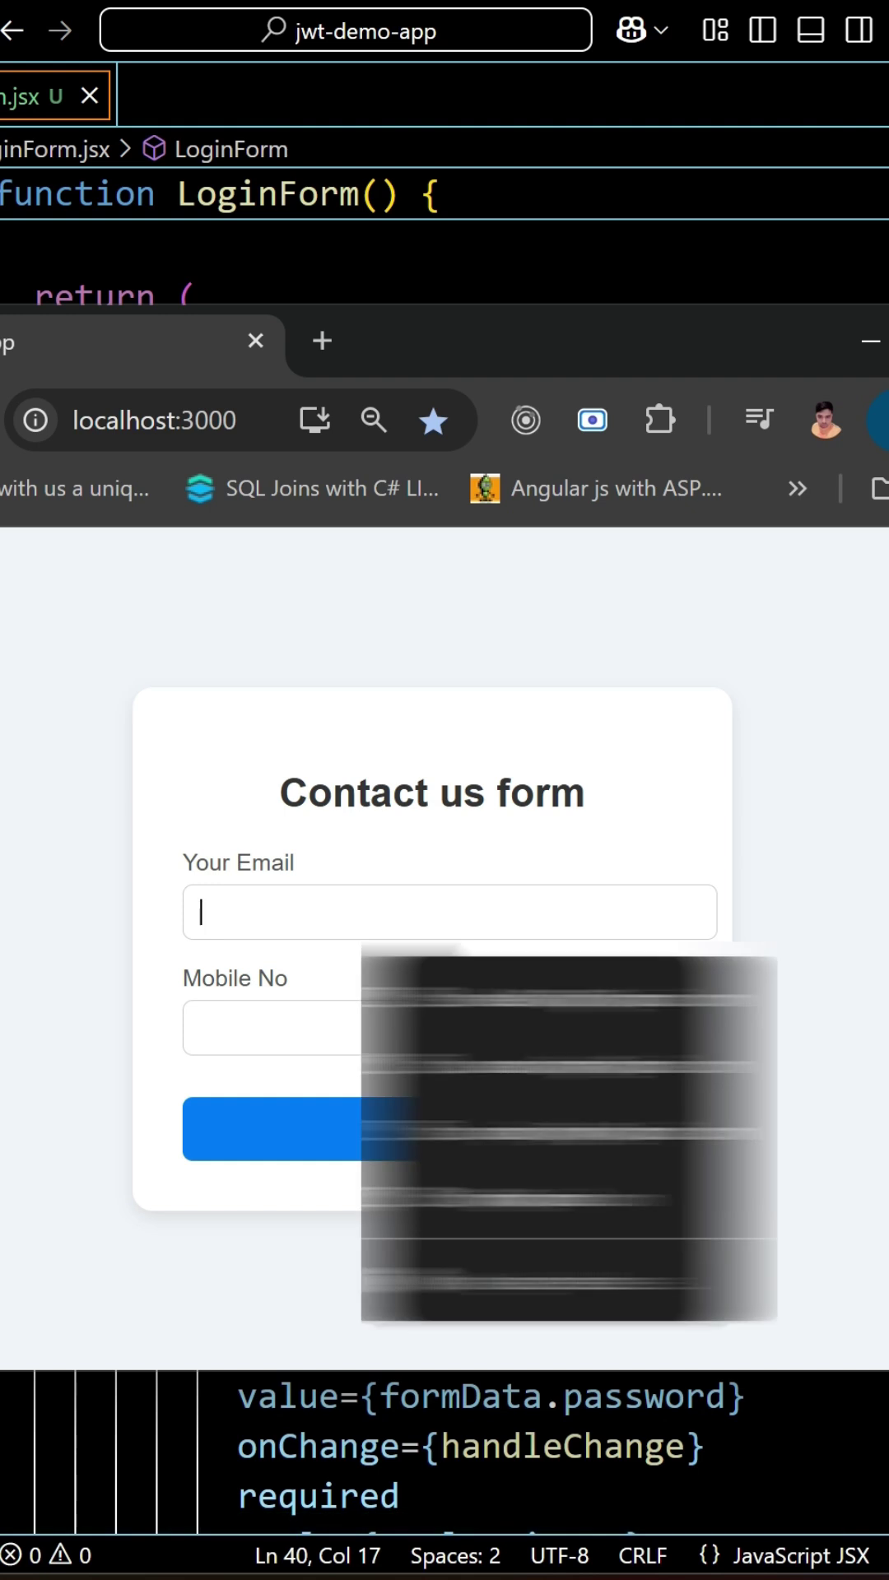
{"action": "type", "text": "eqweqw"}
Move from Your Email to the Mobile No field after entering junk test text.
{"action": "key", "text": "Tab"}
{"action": "type", "text": "qwe"}
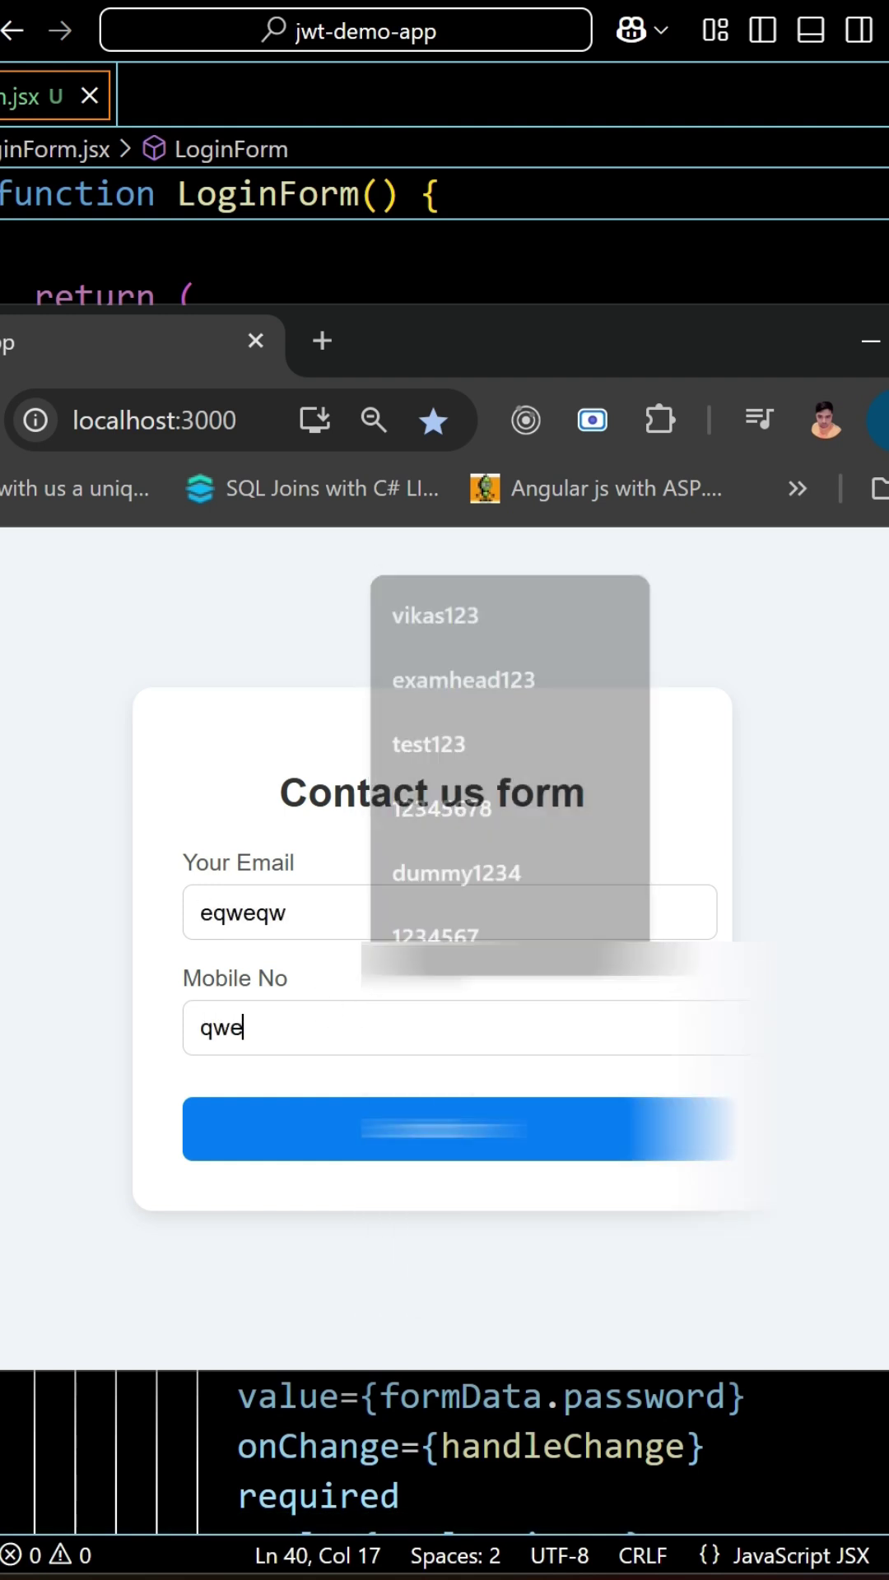
{"action": "type", "text": "qw"}
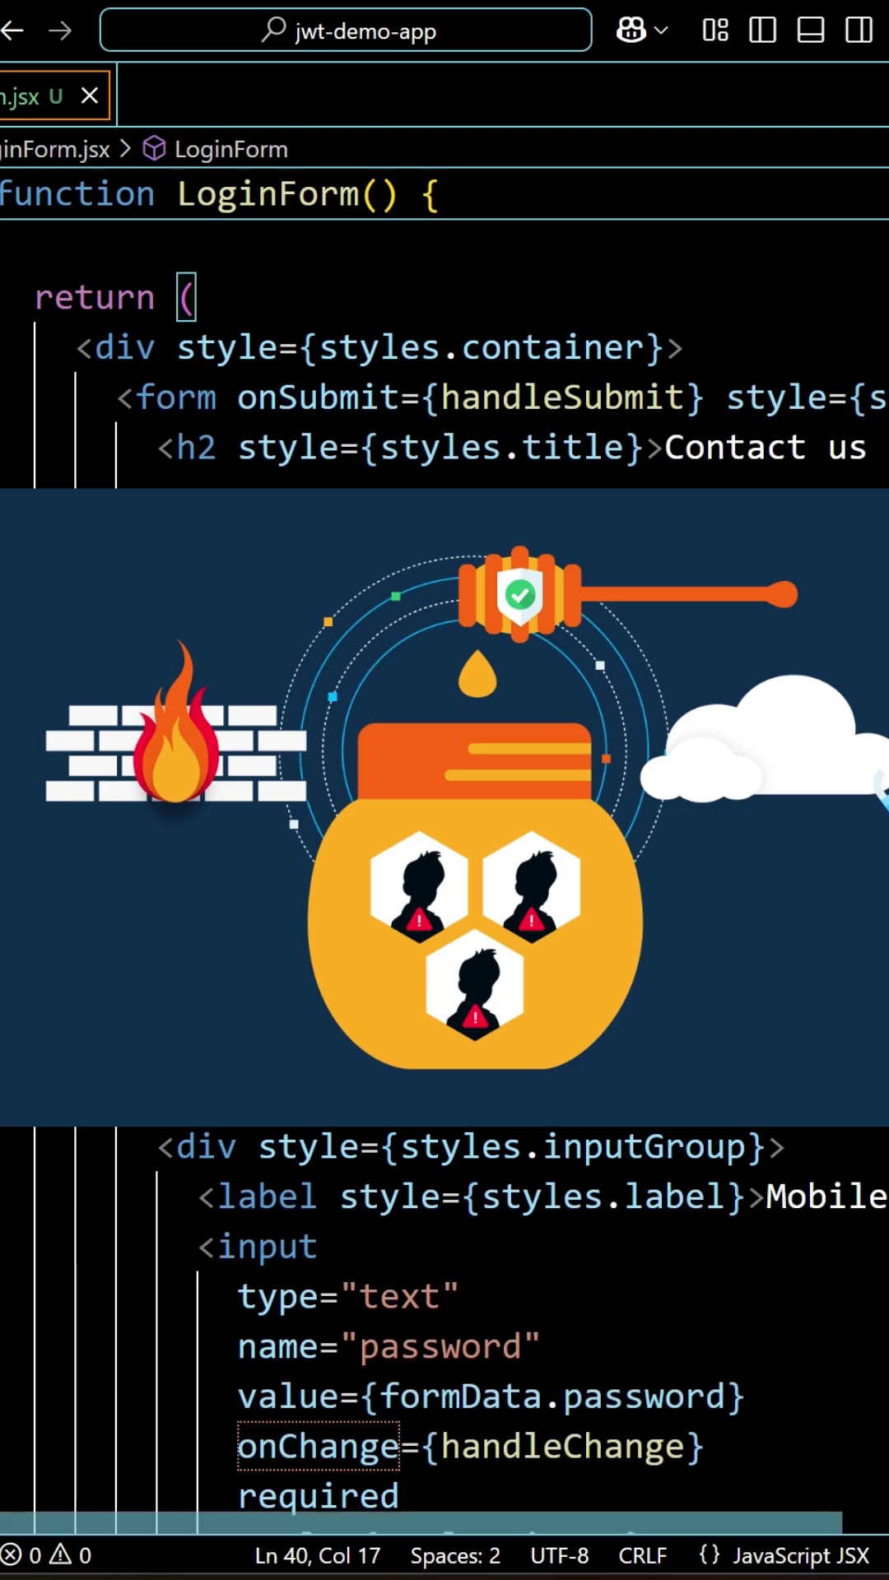
{"action": "scroll", "coordinate": [444, 864], "scroll_direction": "down", "scroll_amount": 5}
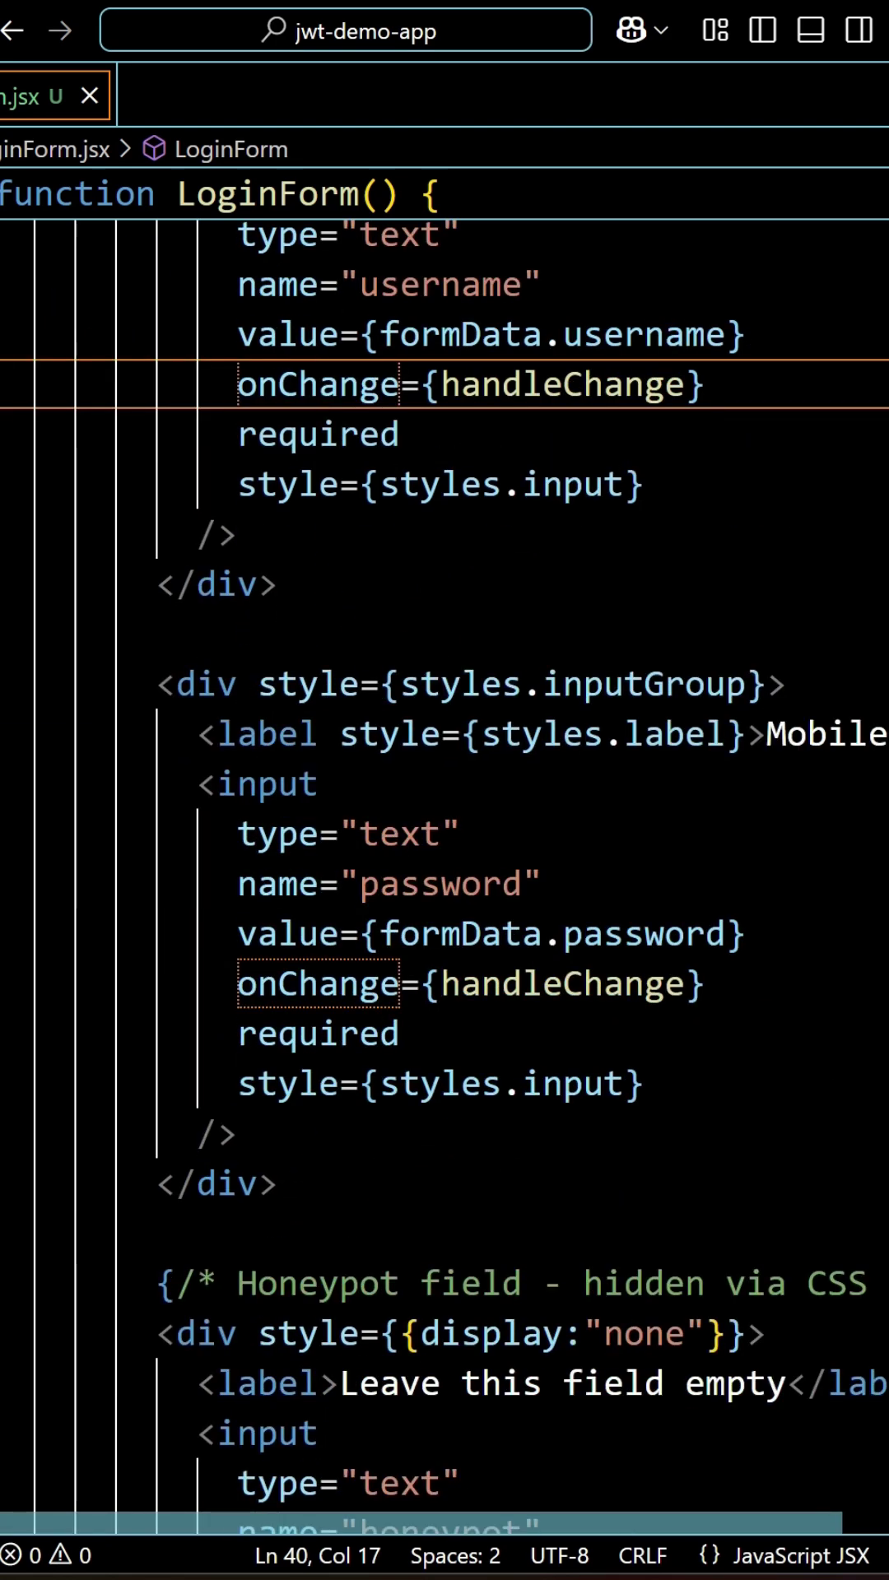
{"action": "scroll", "coordinate": [445, 864], "scroll_direction": "down", "scroll_amount": 3}
{"action": "left_click", "coordinate": [460, 928]}
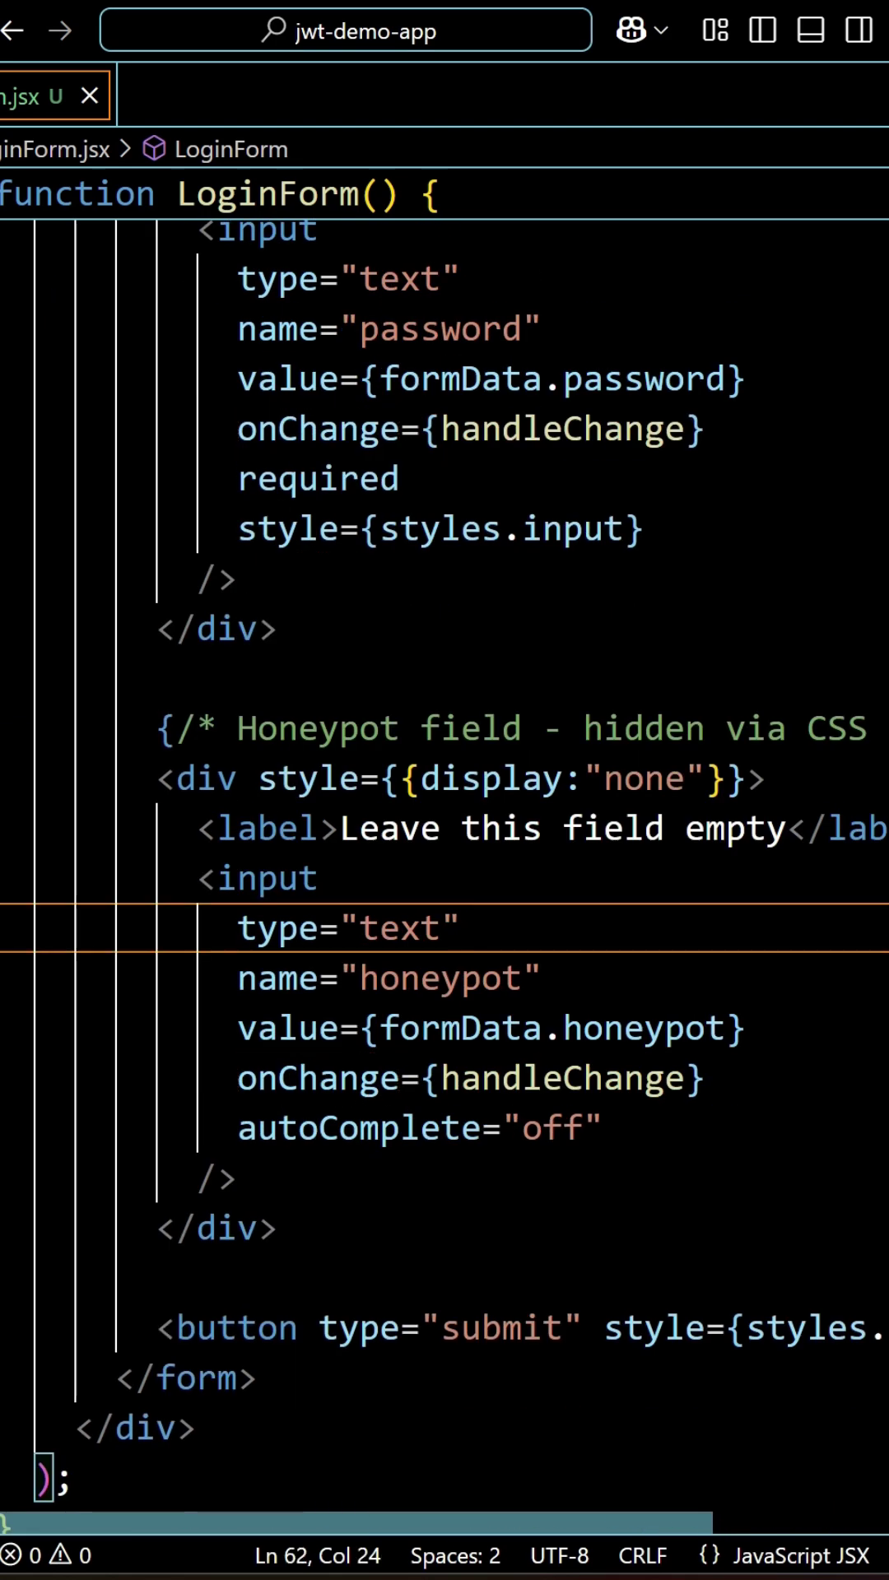
{"action": "left_click", "coordinate": [501, 1028]}
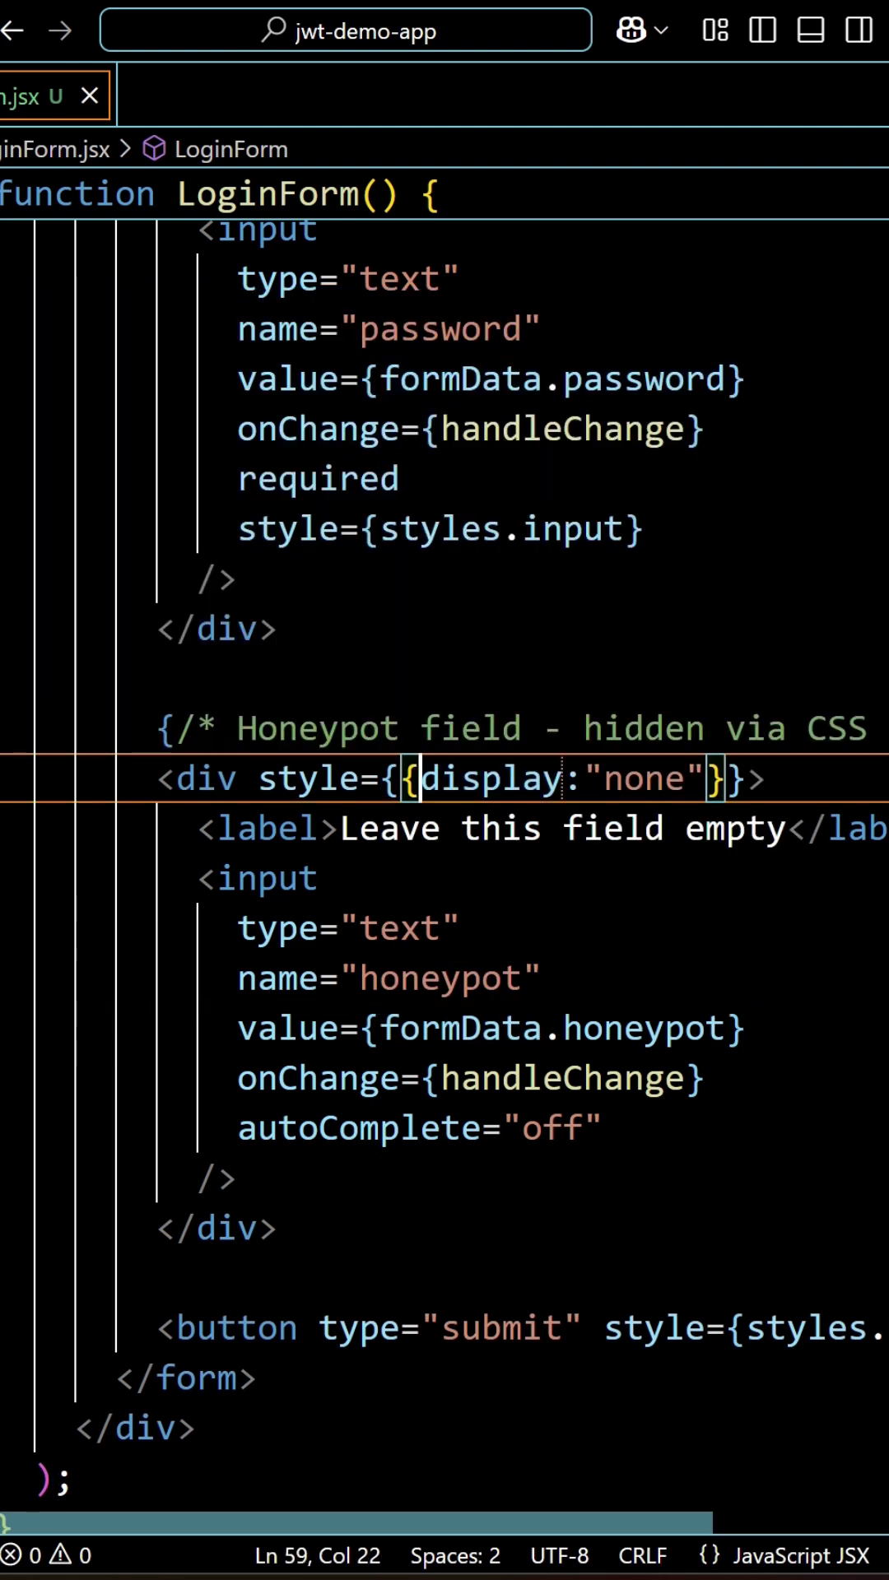
{"action": "left_click_drag", "start_coordinate": [418, 779], "coordinate": [688, 778]}
{"action": "key", "text": "Down"}
{"action": "key", "text": "Down"}
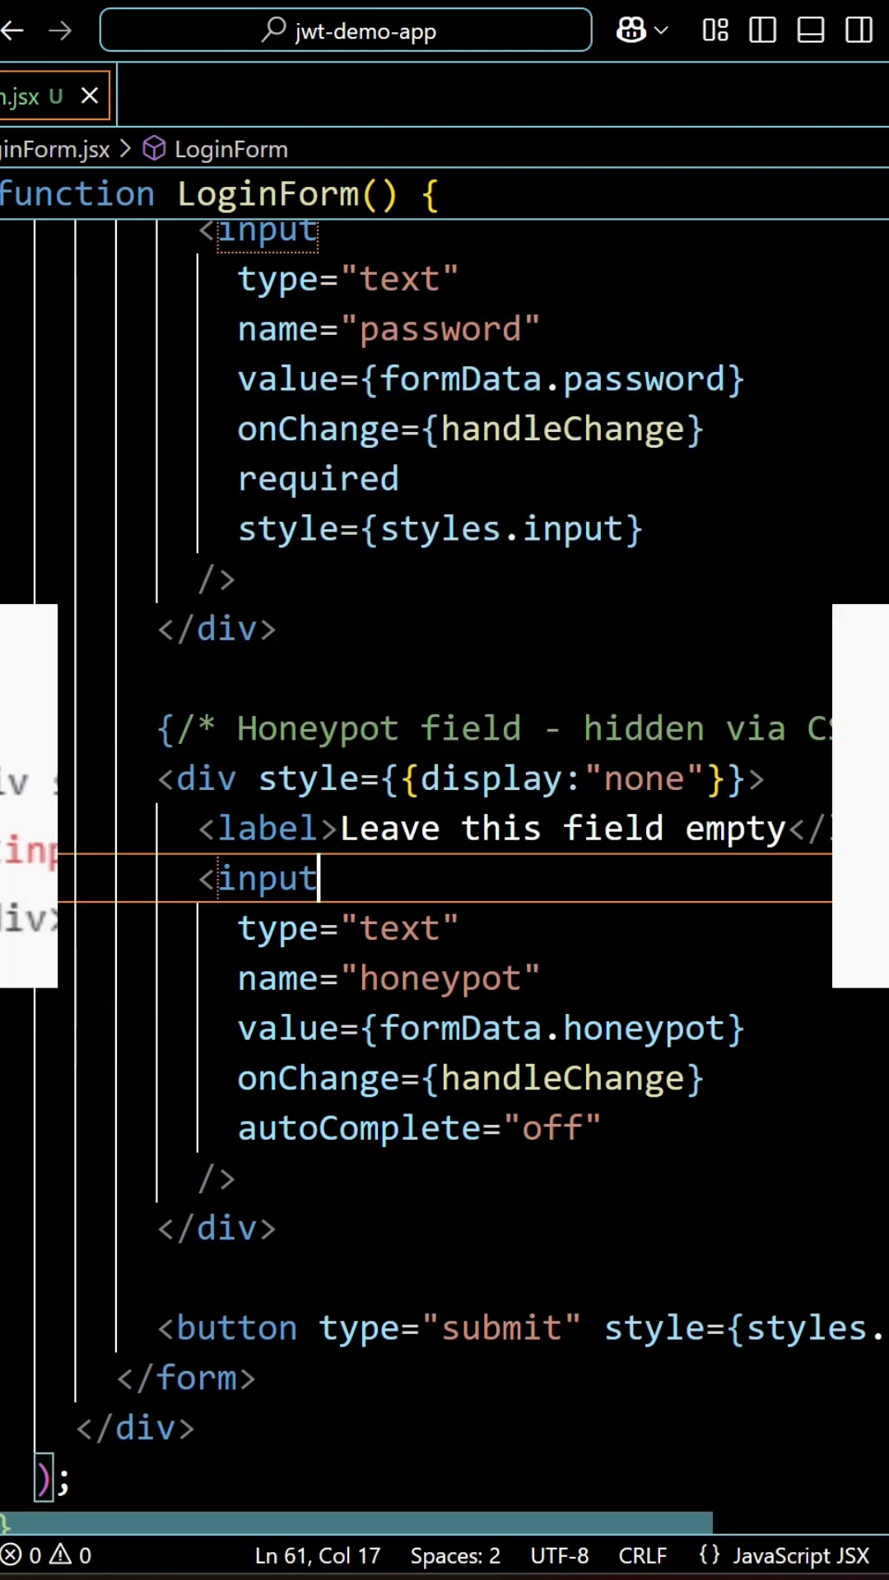
{"action": "scroll", "coordinate": [444, 865], "scroll_direction": "up", "scroll_amount": 5}
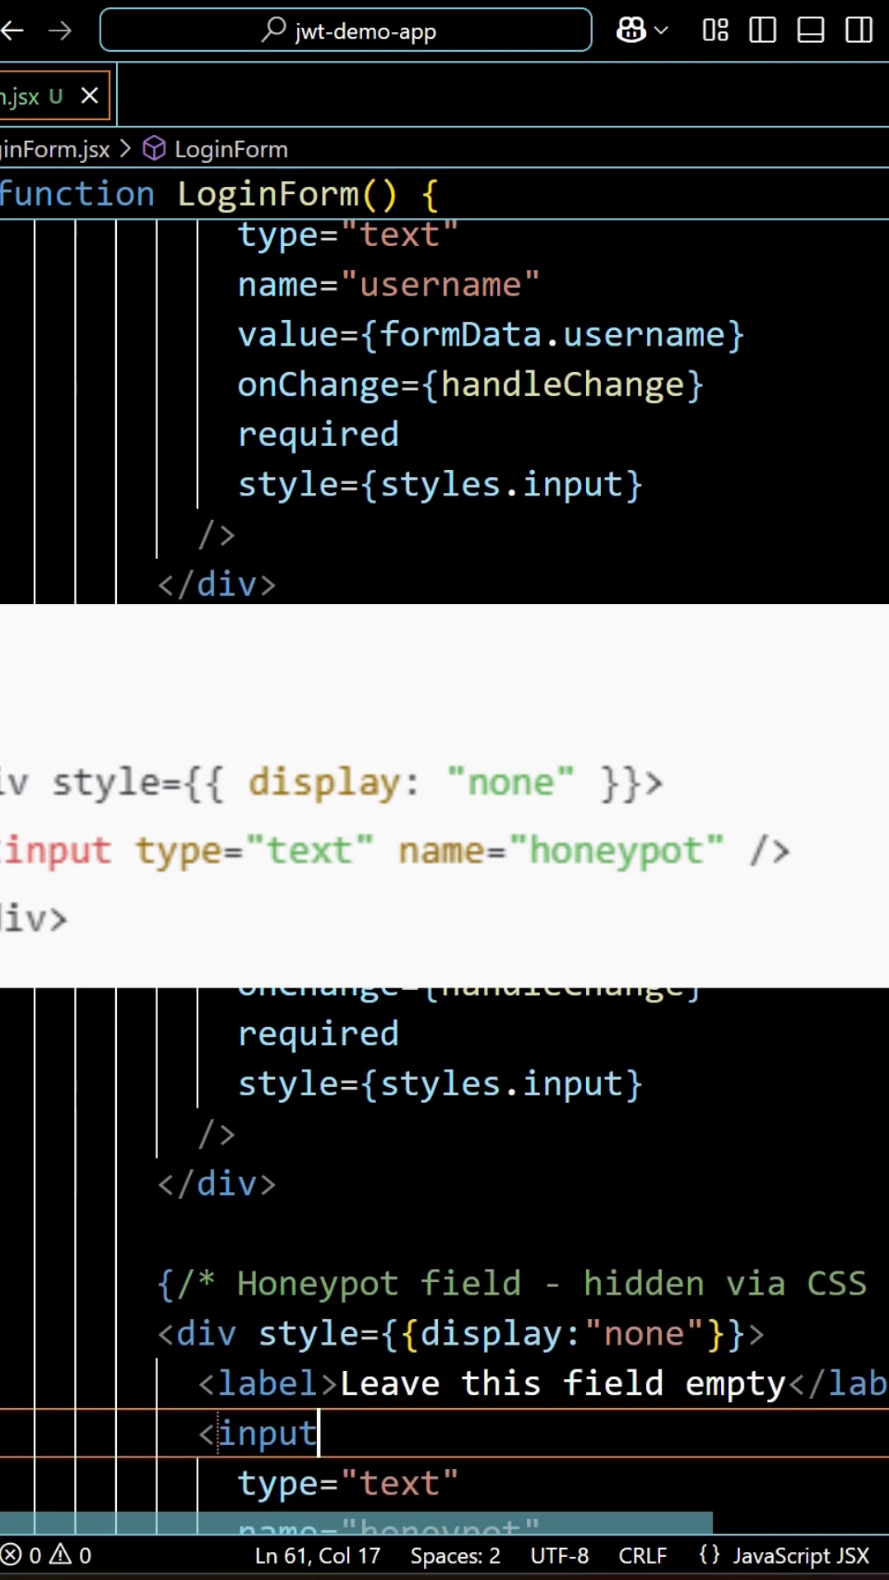
{"action": "scroll", "coordinate": [444, 864], "scroll_direction": "up", "scroll_amount": 5}
{"action": "scroll", "coordinate": [446, 864], "scroll_direction": "up", "scroll_amount": 5}
{"action": "scroll", "coordinate": [445, 864], "scroll_direction": "up", "scroll_amount": 5}
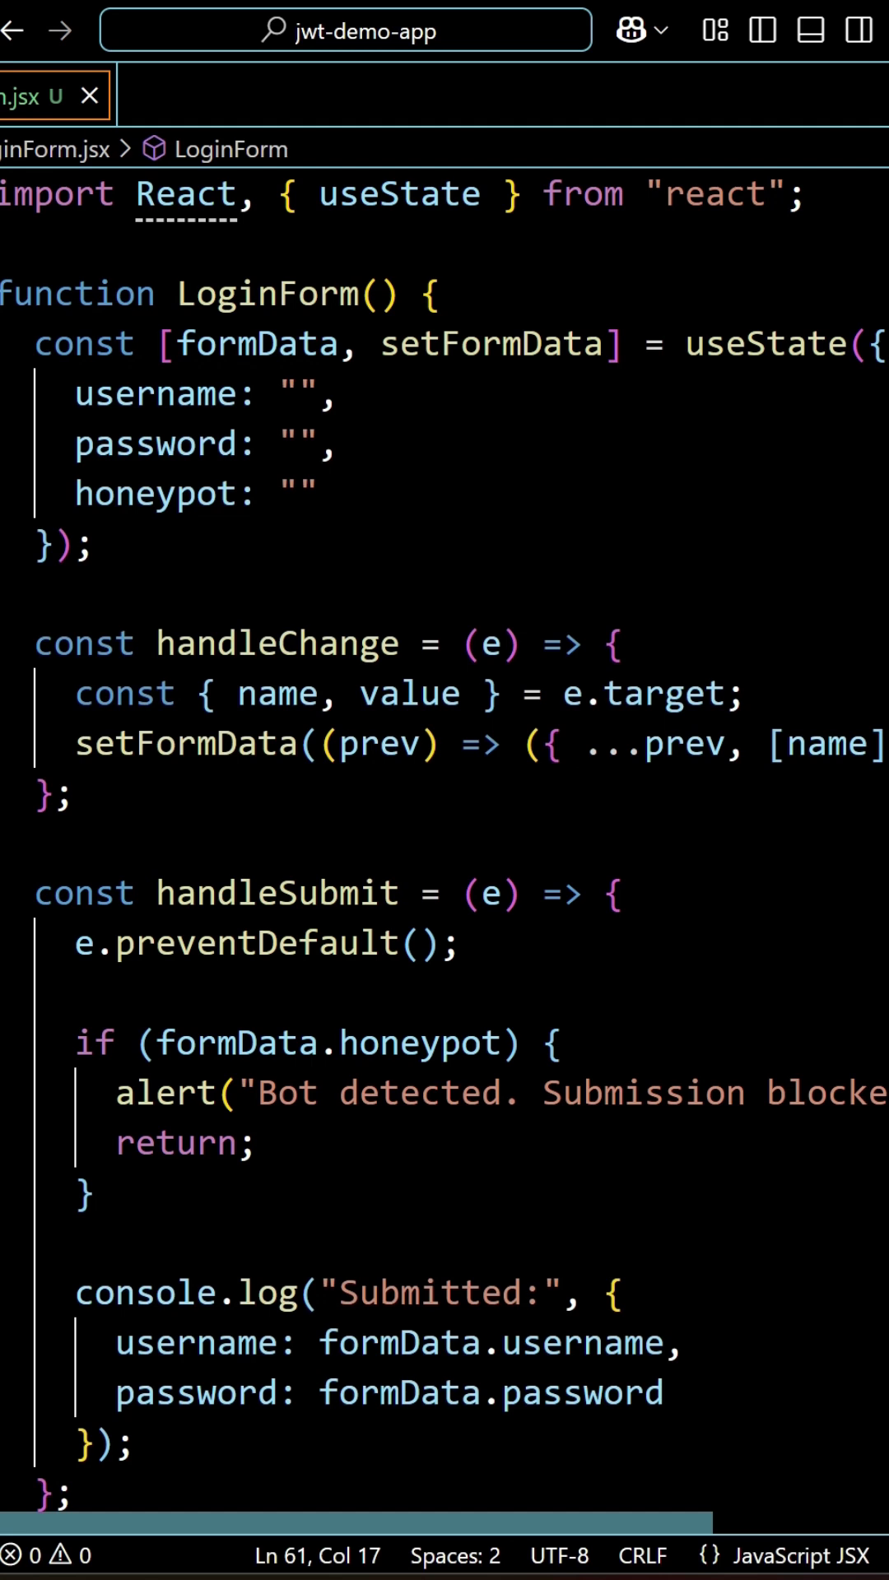
{"action": "scroll", "coordinate": [445, 864], "scroll_direction": "down", "scroll_amount": 1}
{"action": "scroll", "coordinate": [444, 864], "scroll_direction": "down", "scroll_amount": 2}
{"action": "left_click", "coordinate": [372, 716]}
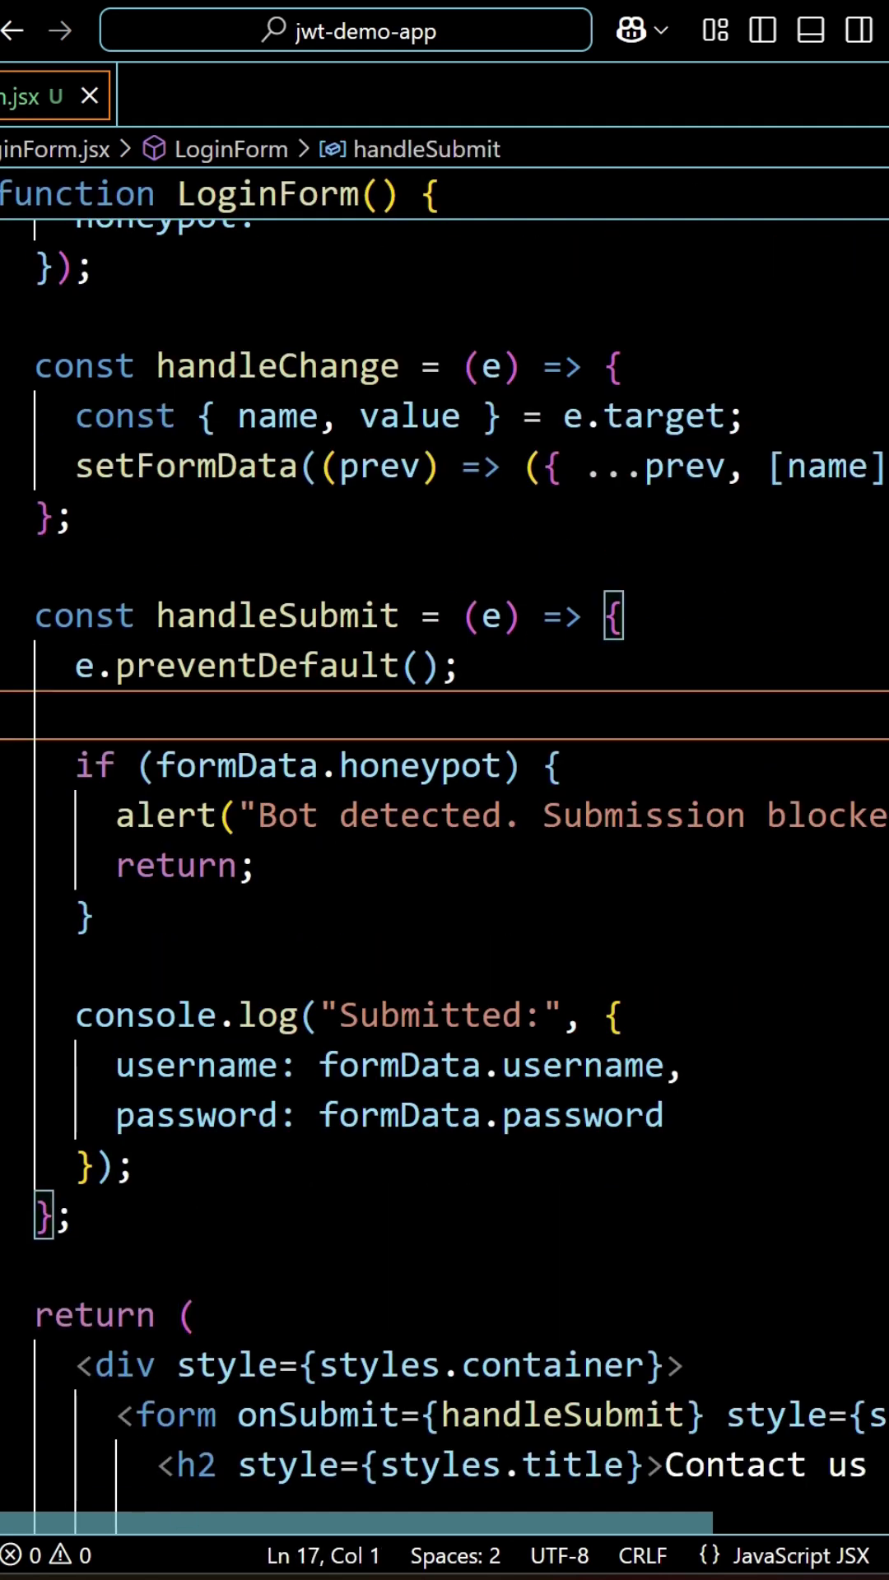
{"action": "left_click", "coordinate": [76, 765]}
{"action": "left_click_drag", "start_coordinate": [76, 766], "coordinate": [94, 916]}
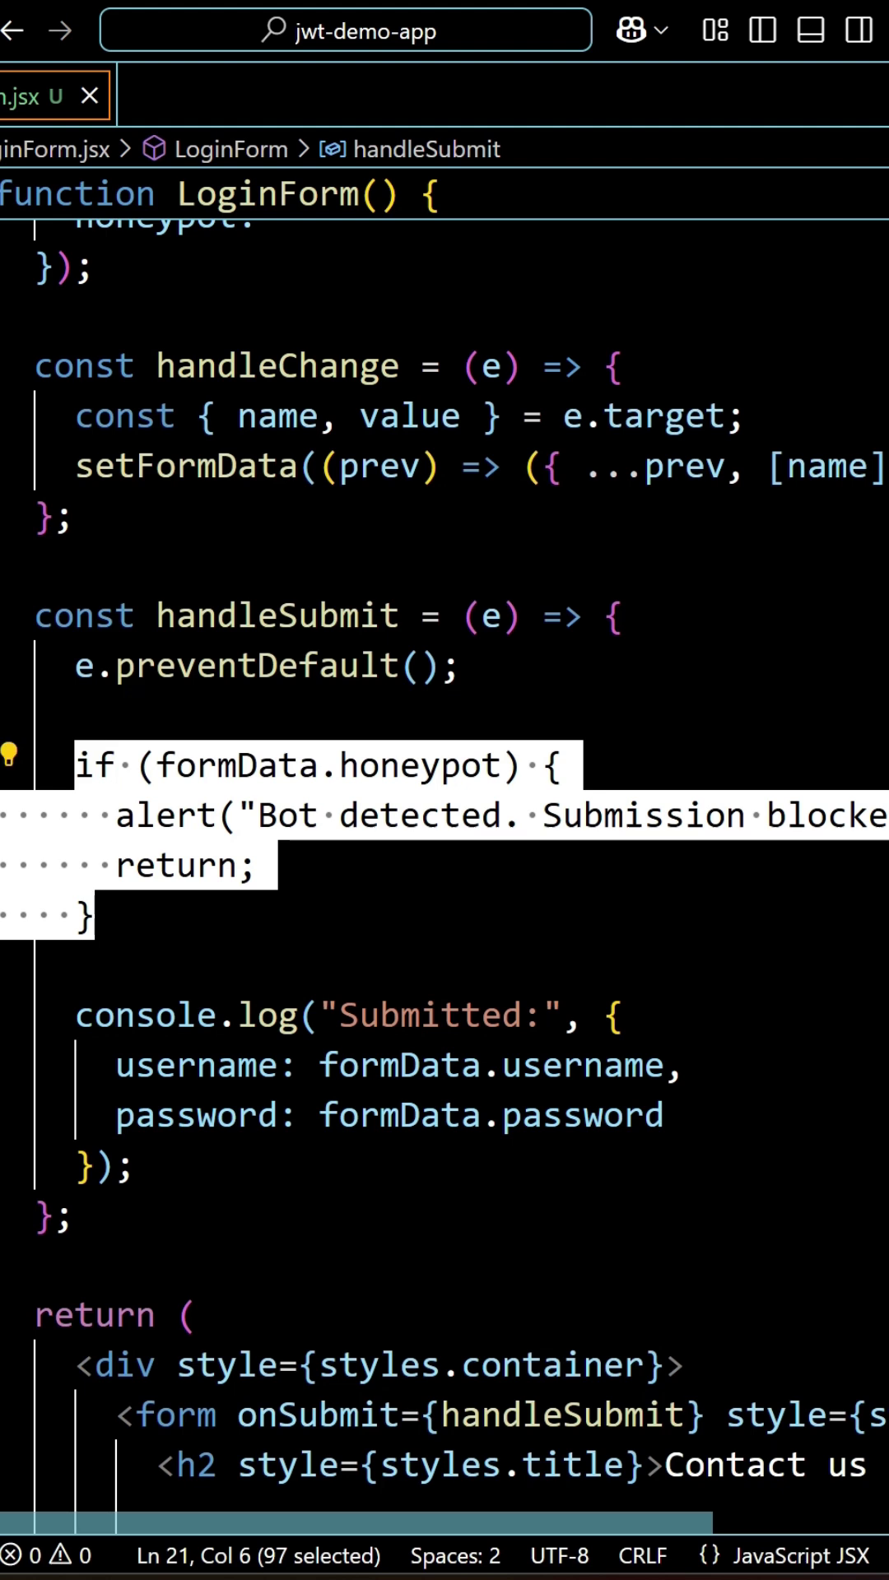
{"action": "left_click", "coordinate": [94, 915]}
{"action": "left_click", "coordinate": [117, 815]}
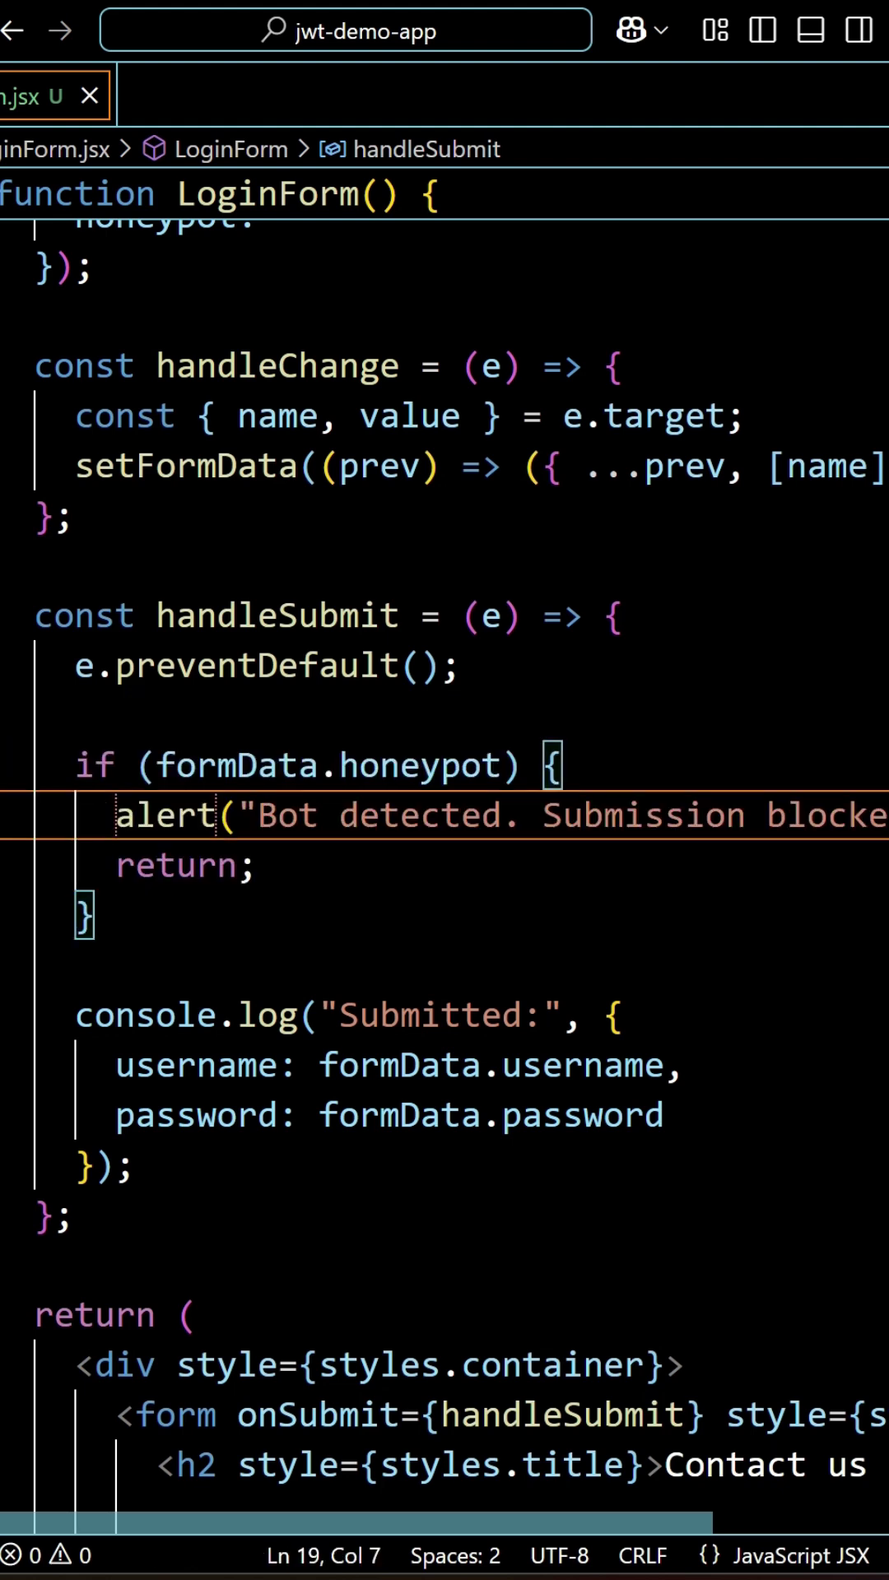
{"action": "left_click", "coordinate": [256, 865]}
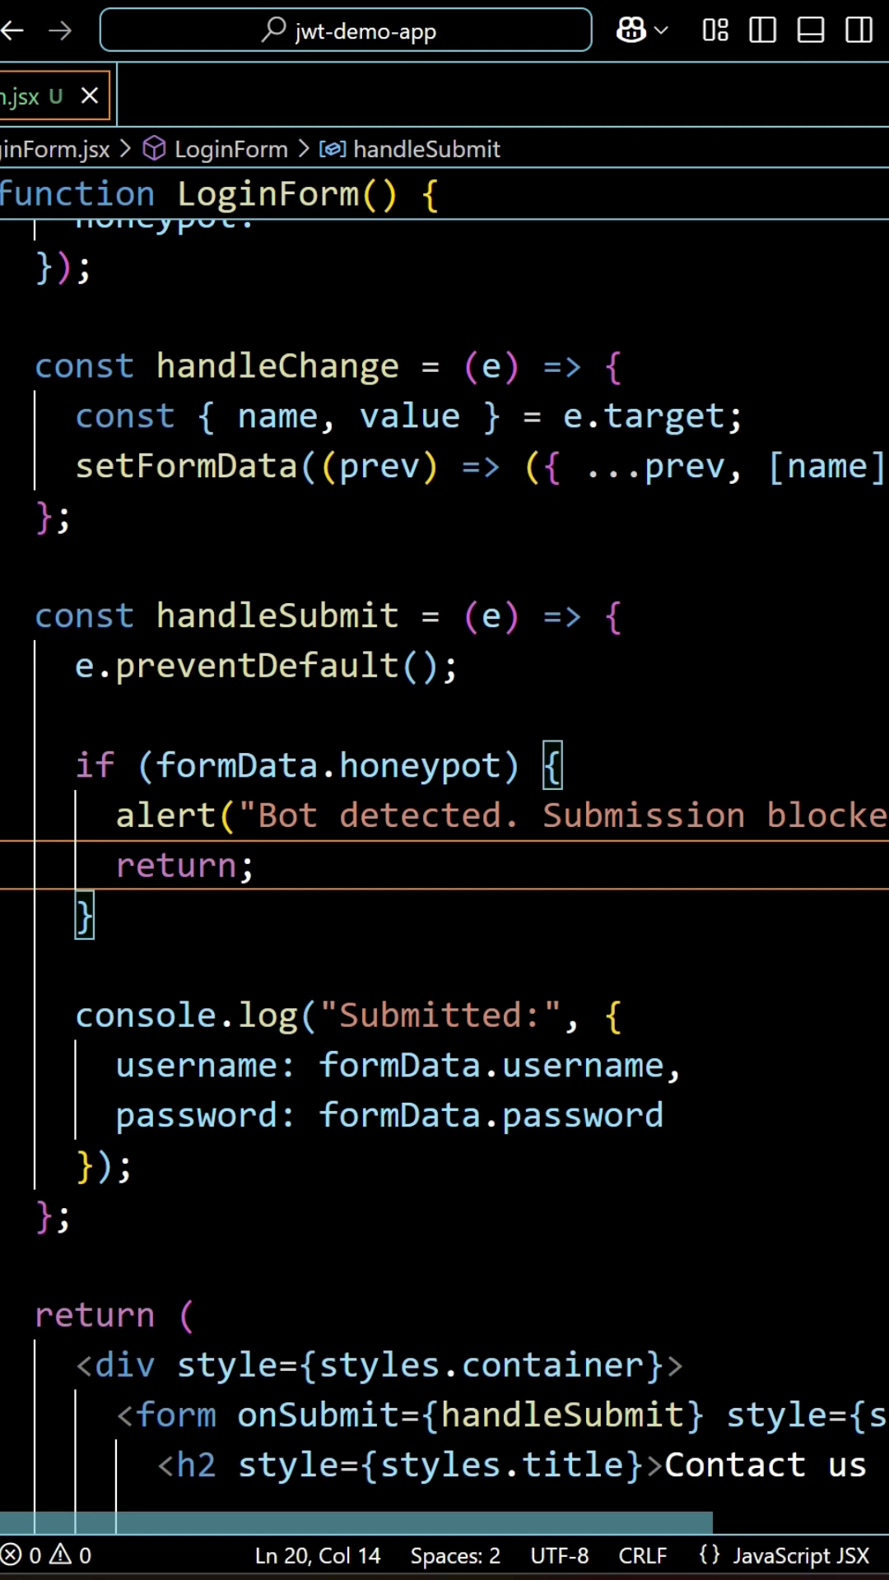
{"action": "key", "text": "shift+alt+Right"}
{"action": "key", "text": "shift+alt+Right"}
{"action": "key", "text": "shift+alt+Right"}
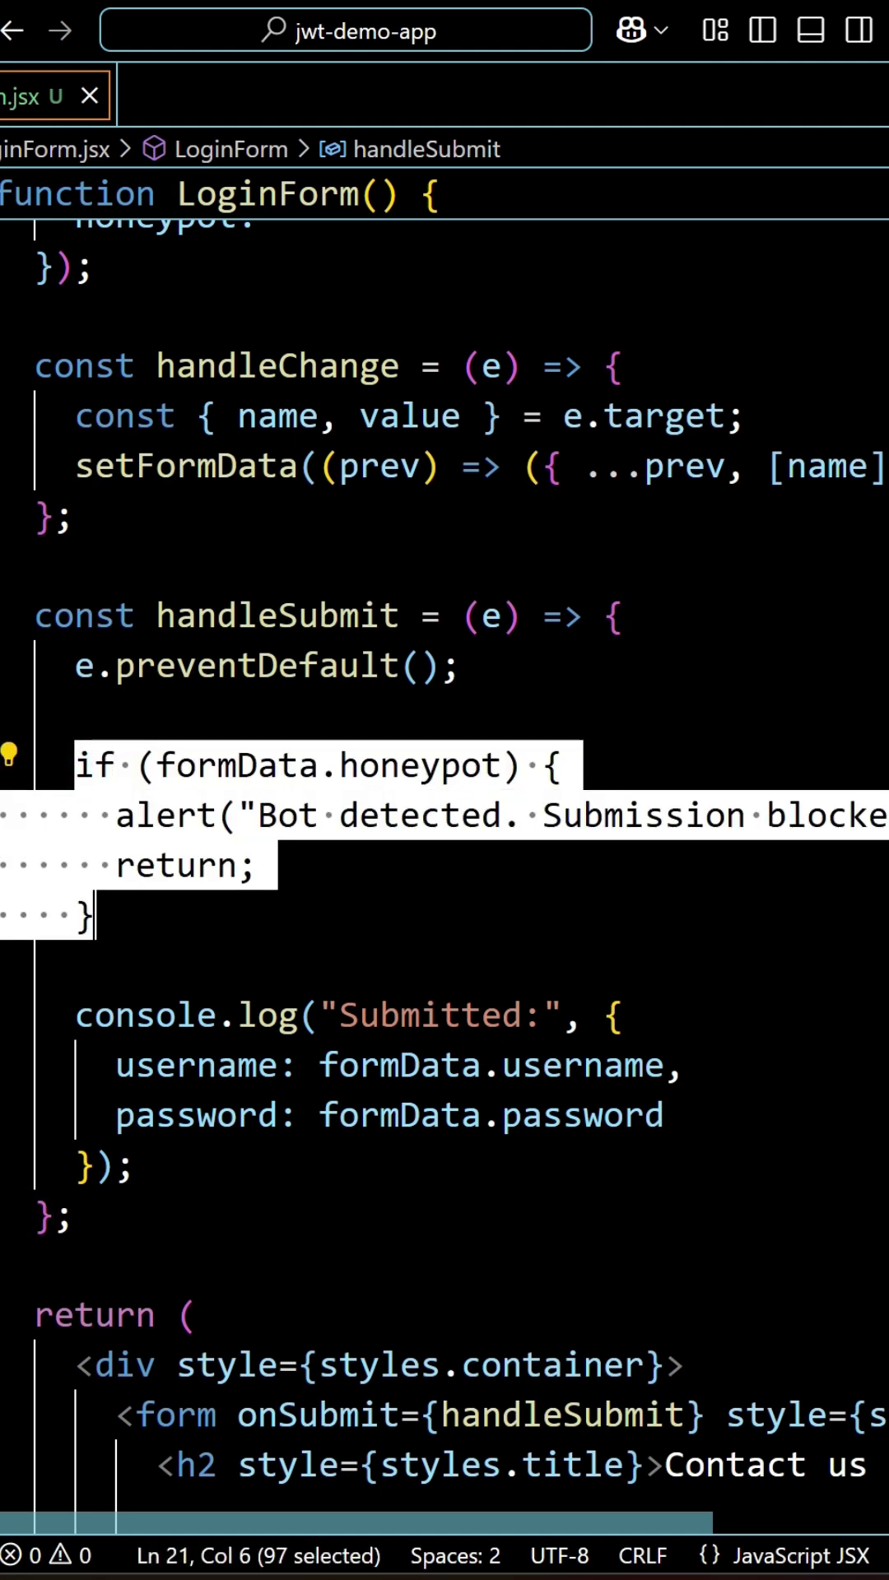
{"action": "key", "text": "Escape"}
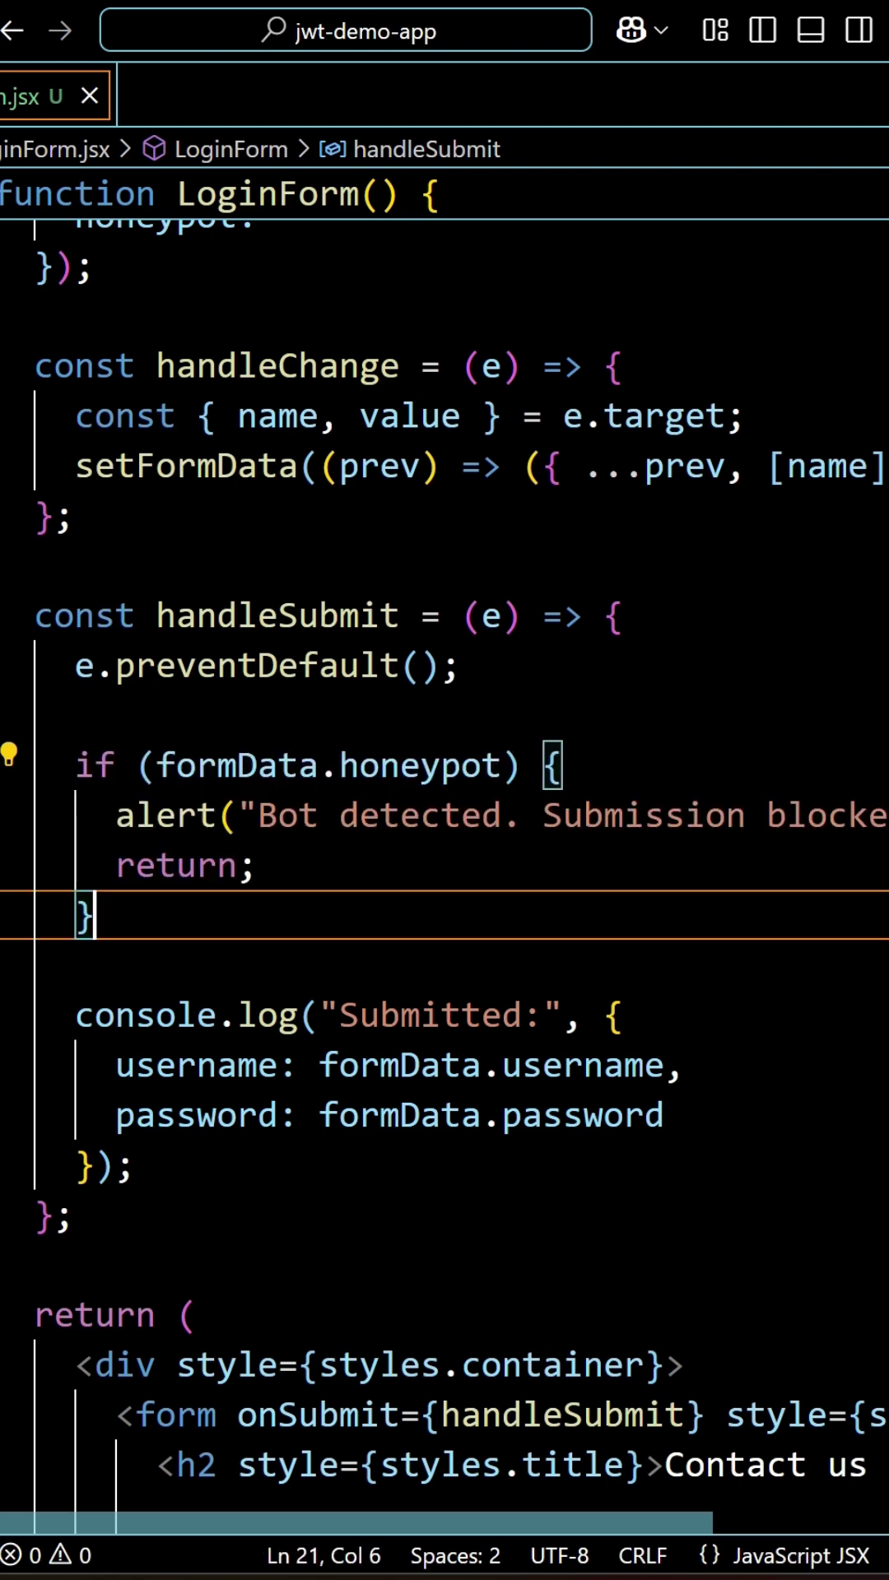
{"action": "mouse_move", "coordinate": [96, 914]}
{"action": "left_mouse_down"}
{"action": "mouse_move", "coordinate": [116, 864]}
{"action": "mouse_move", "coordinate": [76, 765]}
{"action": "mouse_move", "coordinate": [116, 864]}
{"action": "mouse_move", "coordinate": [94, 915]}
{"action": "left_mouse_up"}
{"action": "left_click", "coordinate": [95, 915]}
{"action": "left_click", "coordinate": [258, 814]}
{"action": "left_click", "coordinate": [398, 766]}
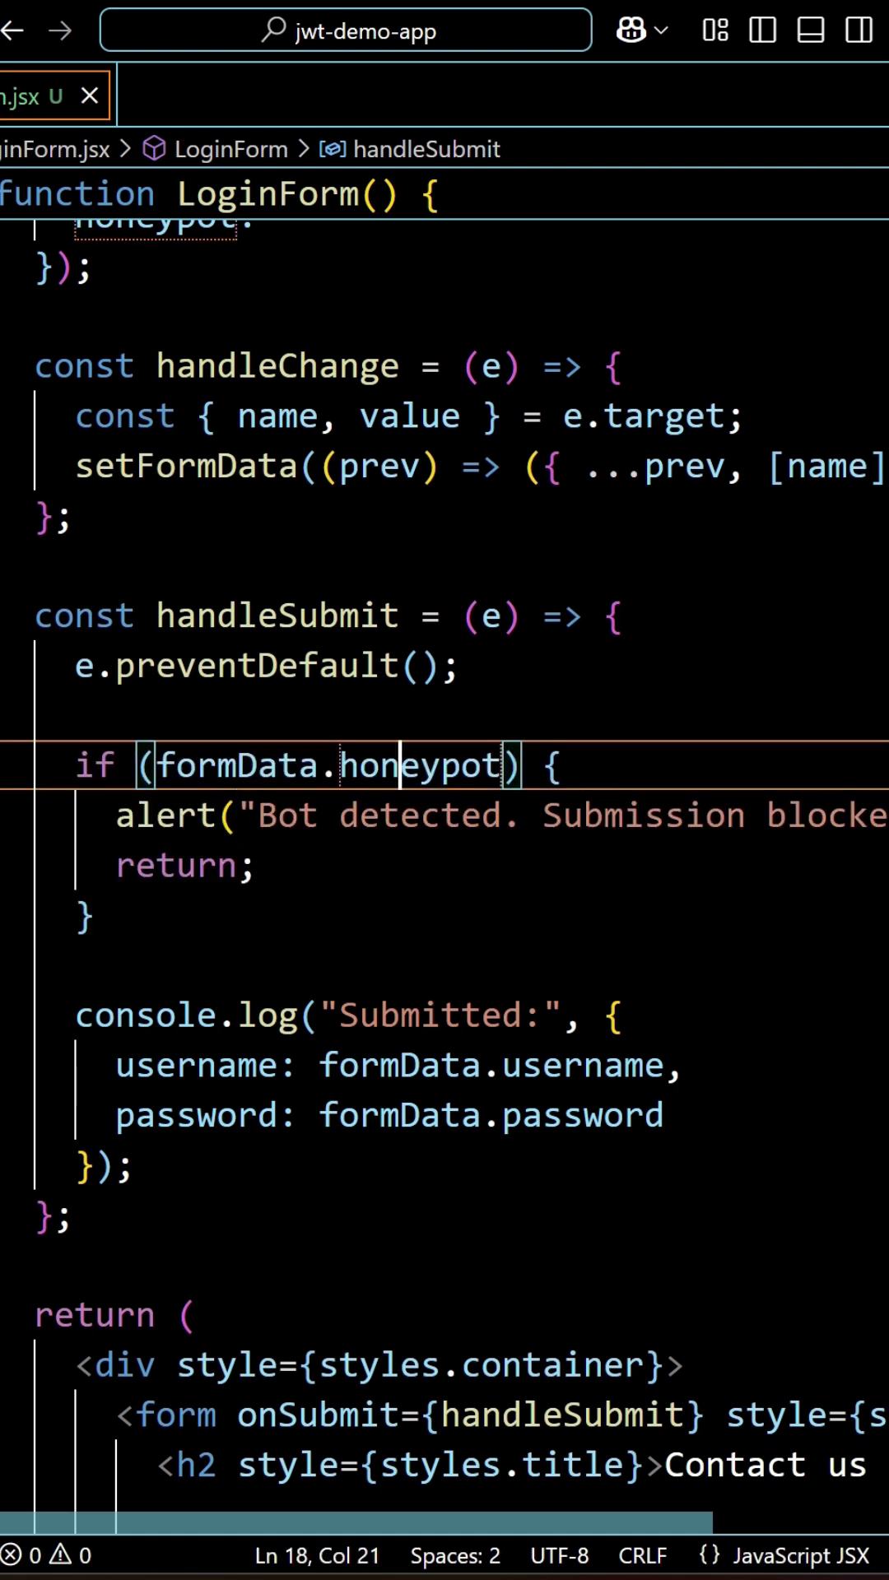
{"action": "left_click", "coordinate": [75, 1016]}
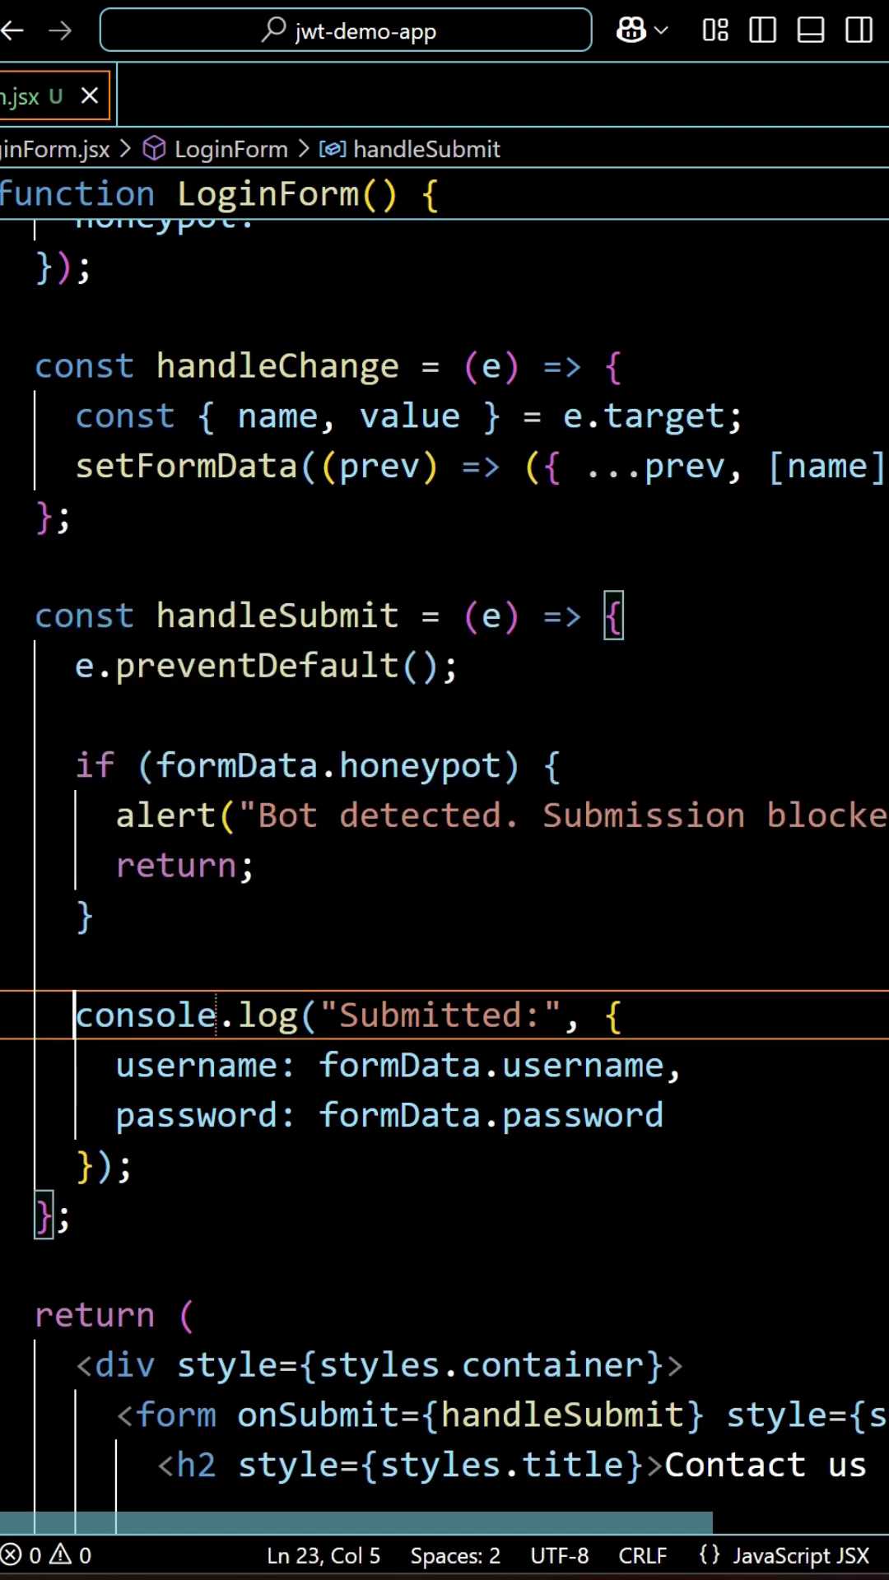